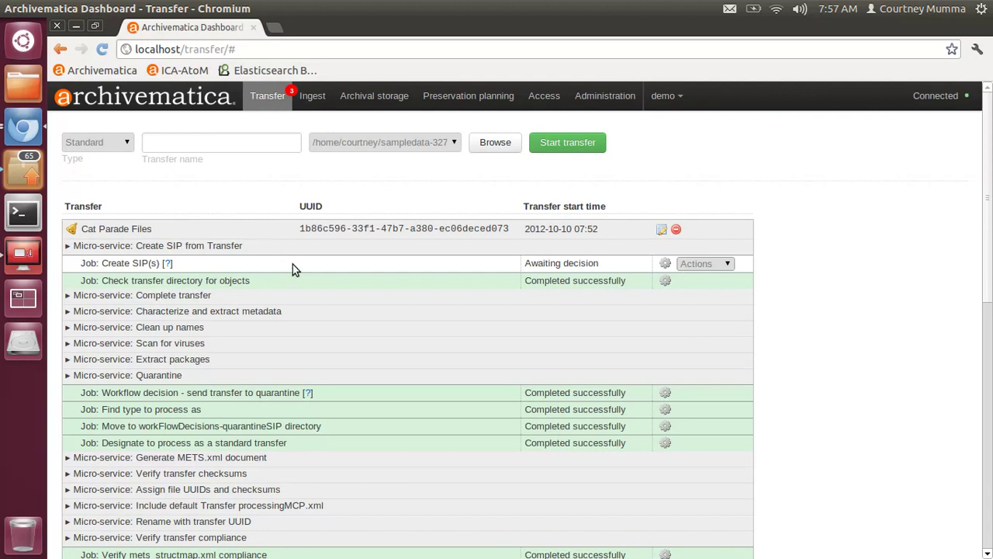
# - Approve creating a single SIP from the Cat Parade Files transfer and continue processing
pyautogui.click(728, 265)
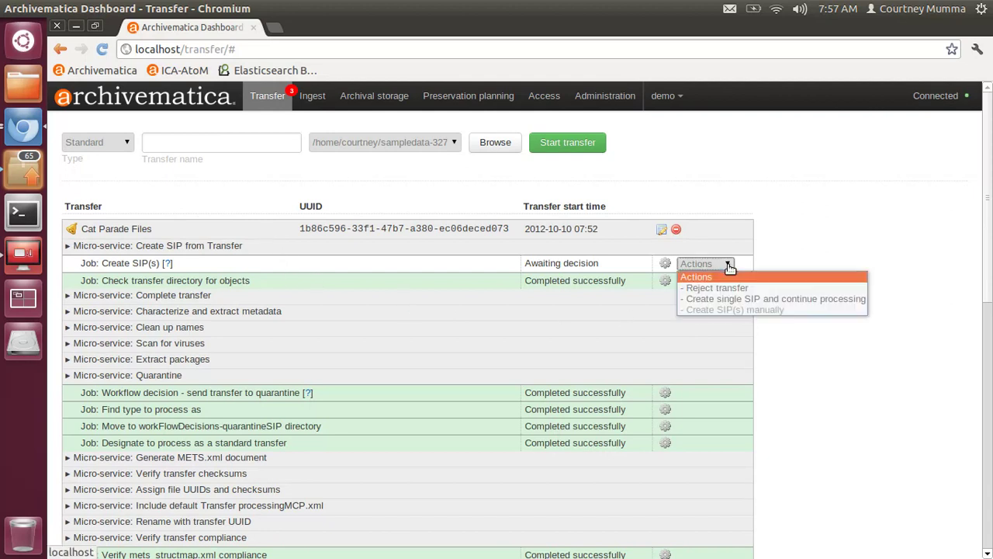
pyautogui.click(735, 301)
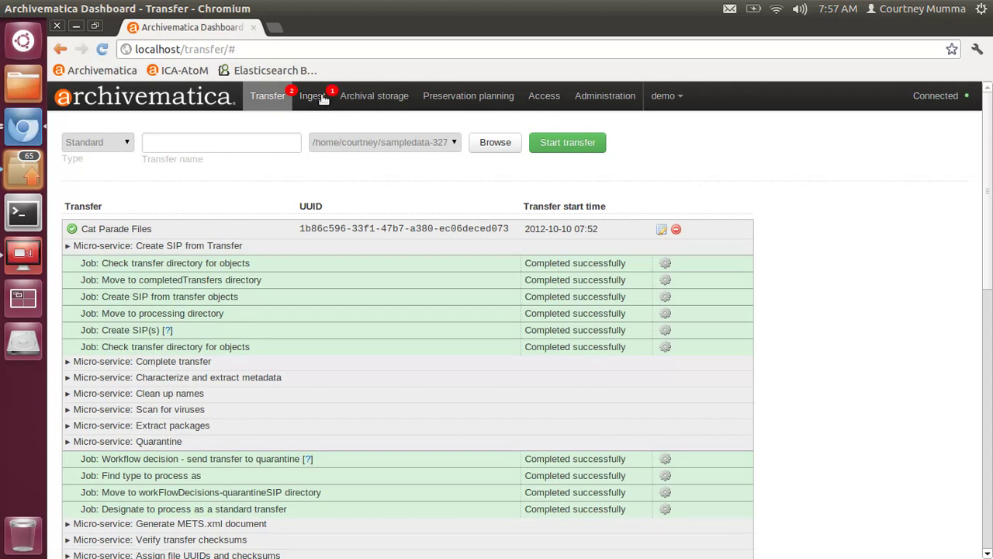
# - Start a new rights entry for the Cat Parade Files submission package in Ingest
pyautogui.click(320, 102)
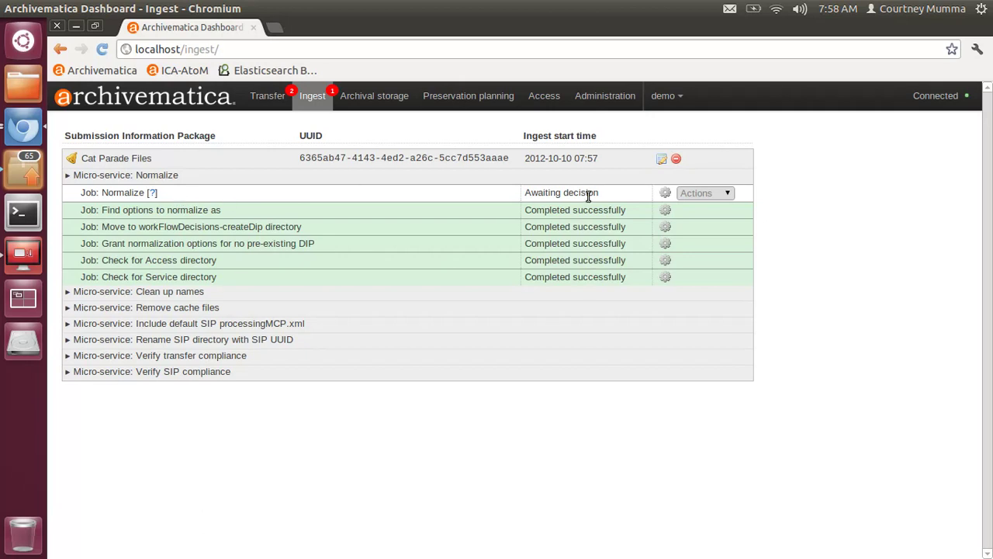
pyautogui.moveTo(588, 196)
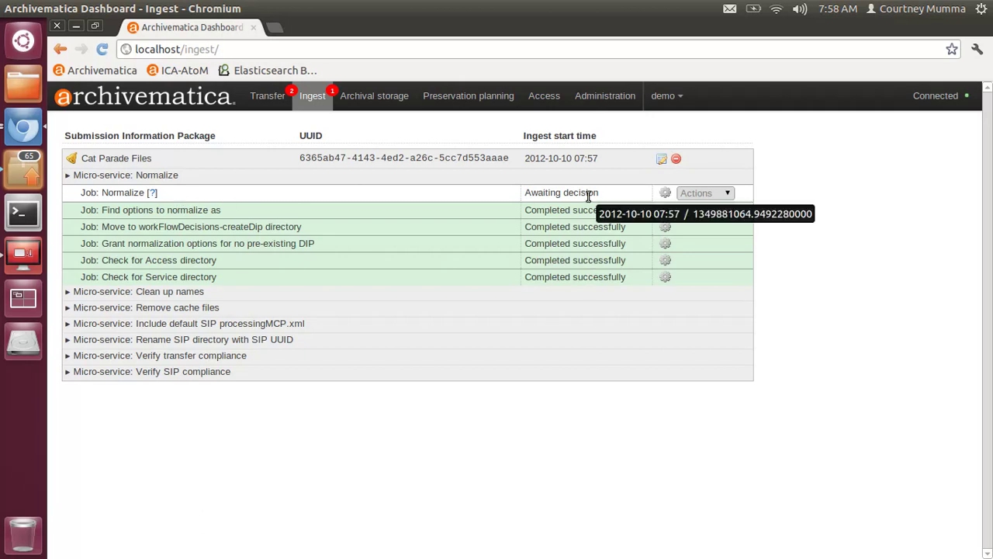
pyautogui.click(662, 160)
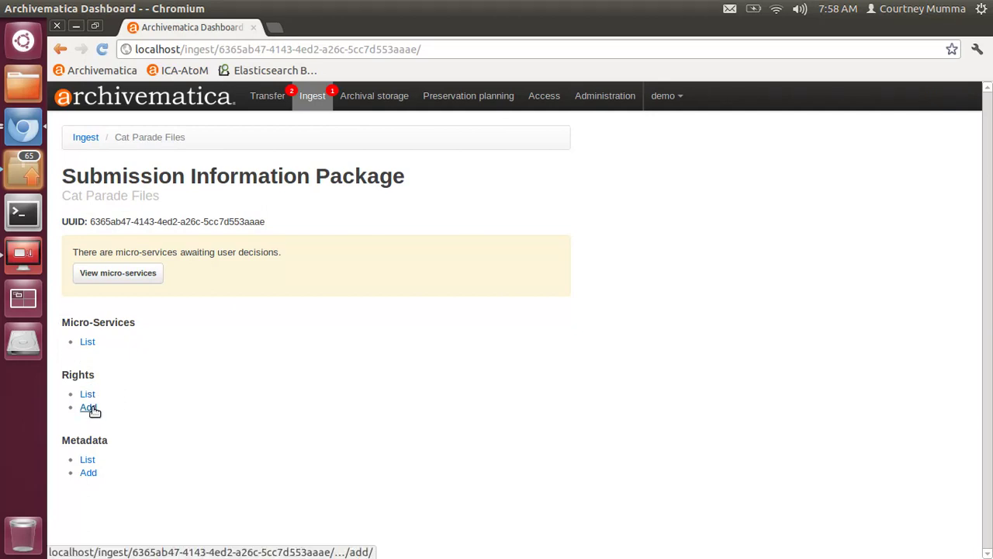
pyautogui.click(89, 407)
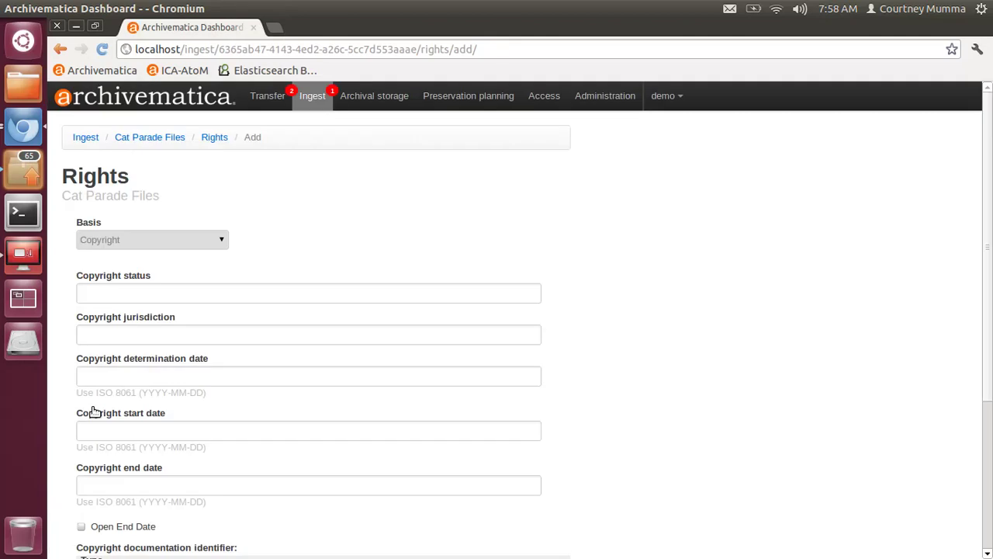
# - Set the rights basis to Copyright, the copyright status to Under copyright and the jurisdiction to Canada
pyautogui.click(223, 245)
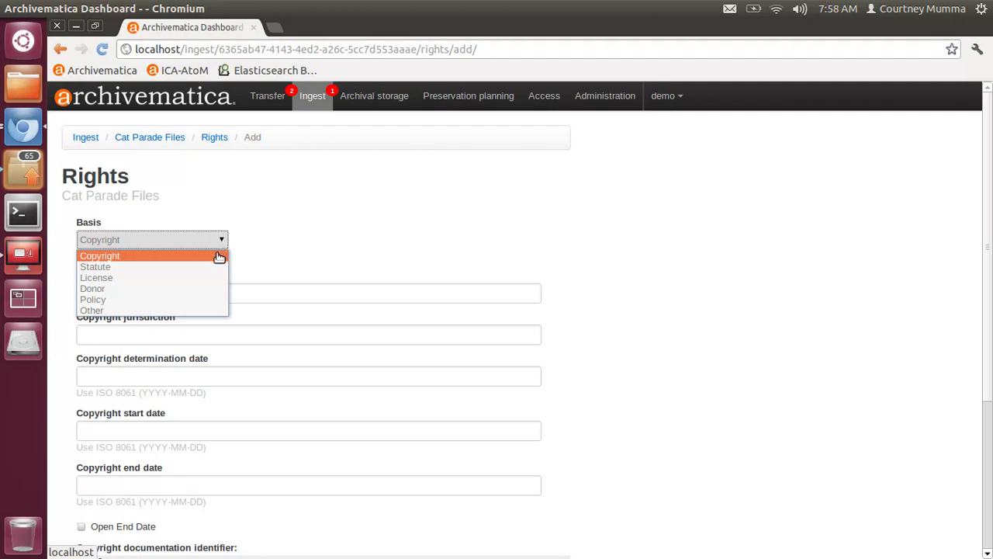
pyautogui.click(219, 256)
pyautogui.click(216, 291)
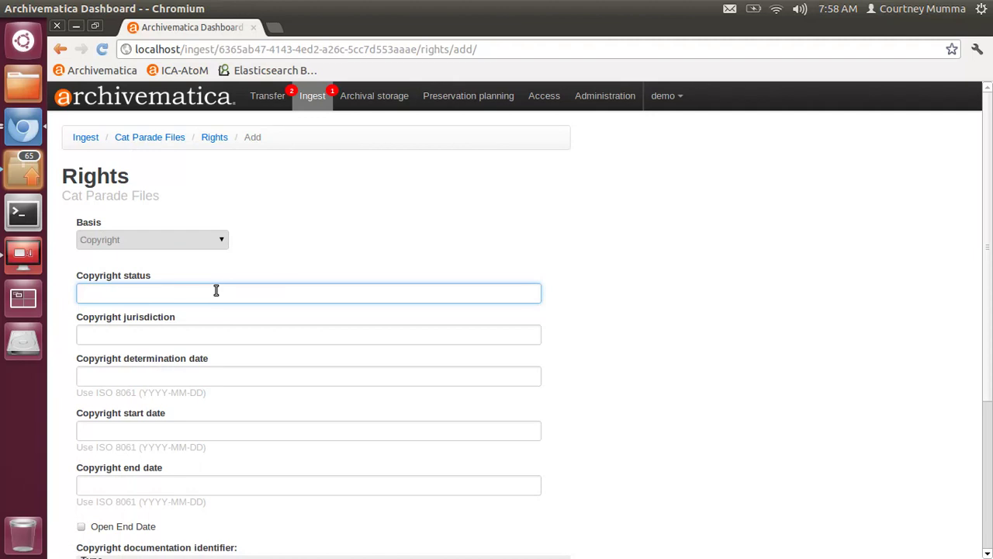
pyautogui.write('Under c')
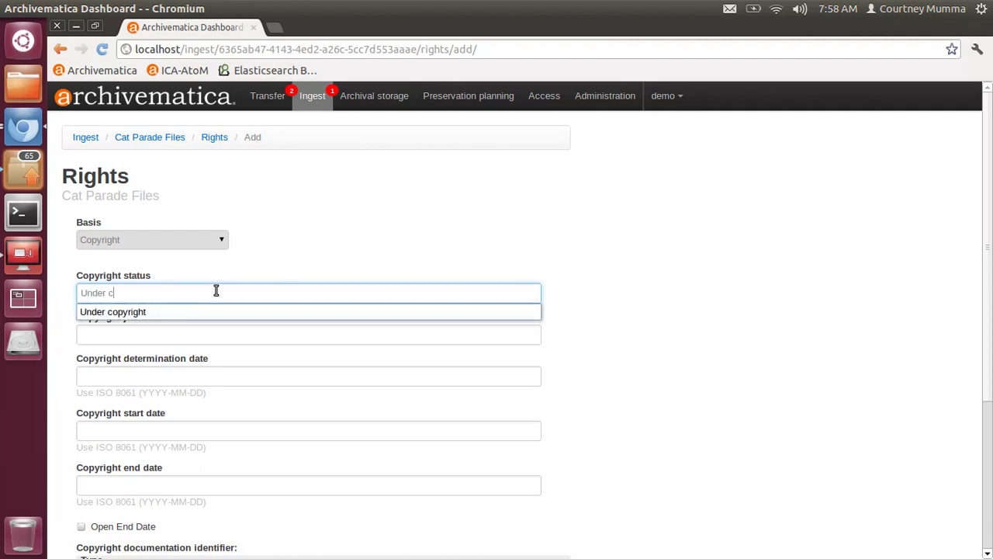
pyautogui.write('opyright')
pyautogui.press('Tab')
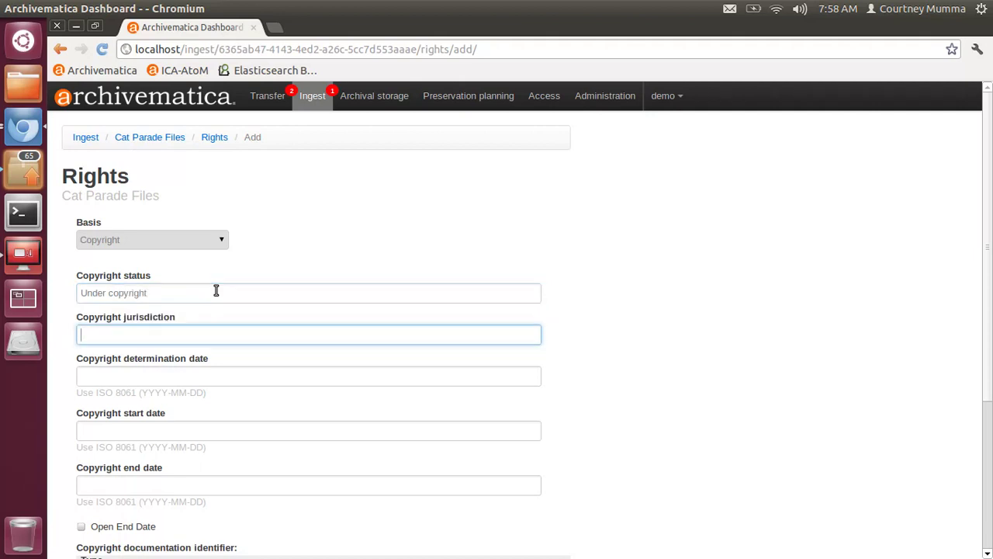
pyautogui.write('Canada')
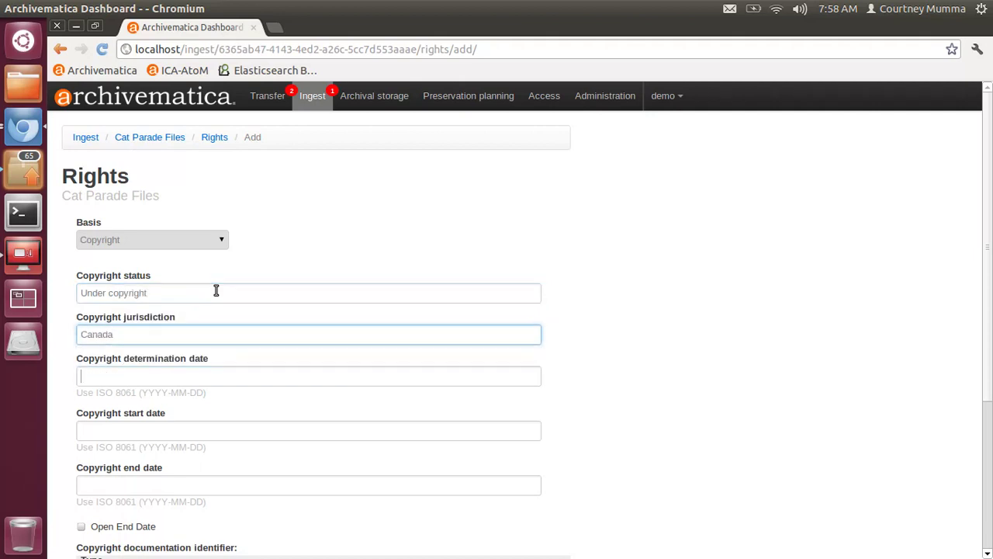
pyautogui.press('Tab')
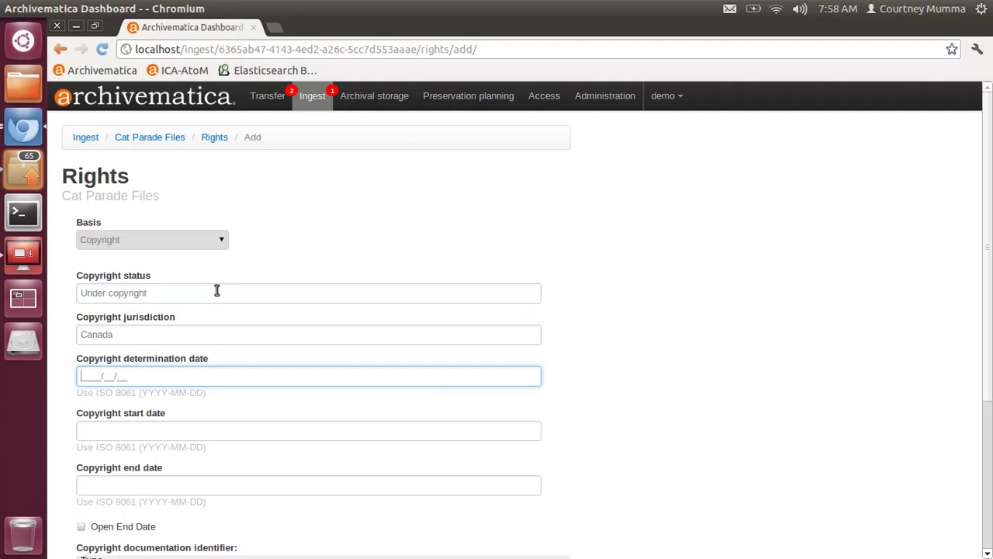
# - Set the copyright determination date to 2012/09/08 and the start date to 2011/08/09, with an open end date
pyautogui.write('2012/09/08')
pyautogui.press('Tab')
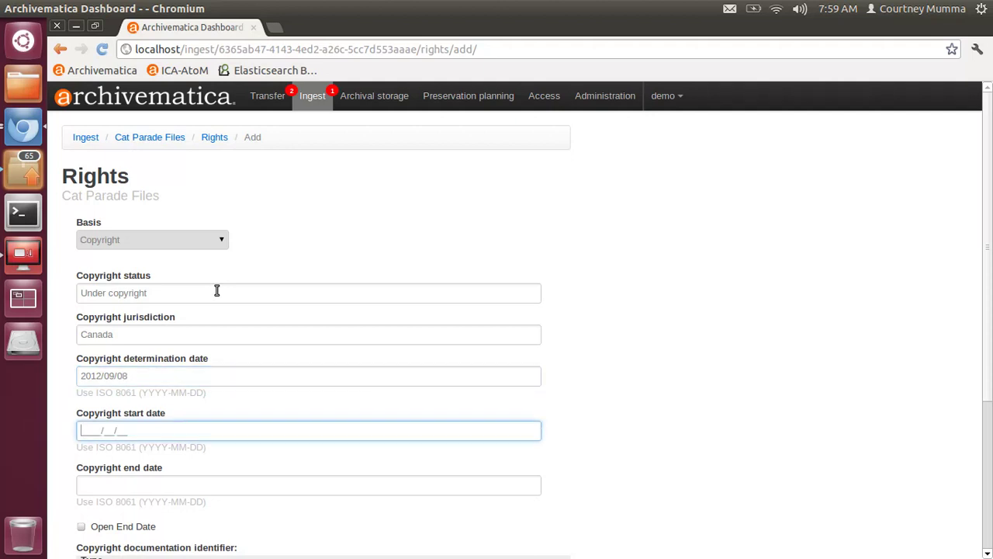
pyautogui.write('2011/08/09')
pyautogui.press('Tab')
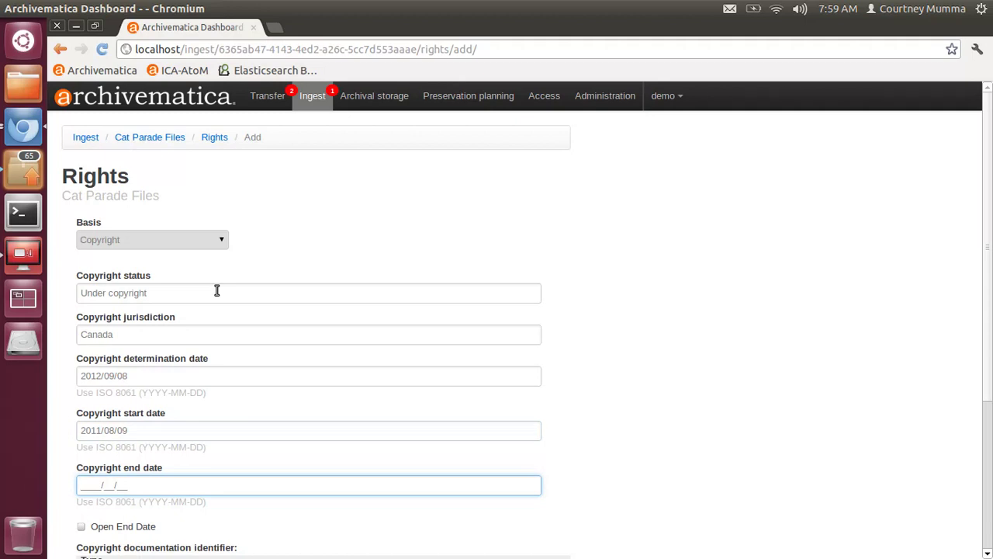
pyautogui.click(82, 528)
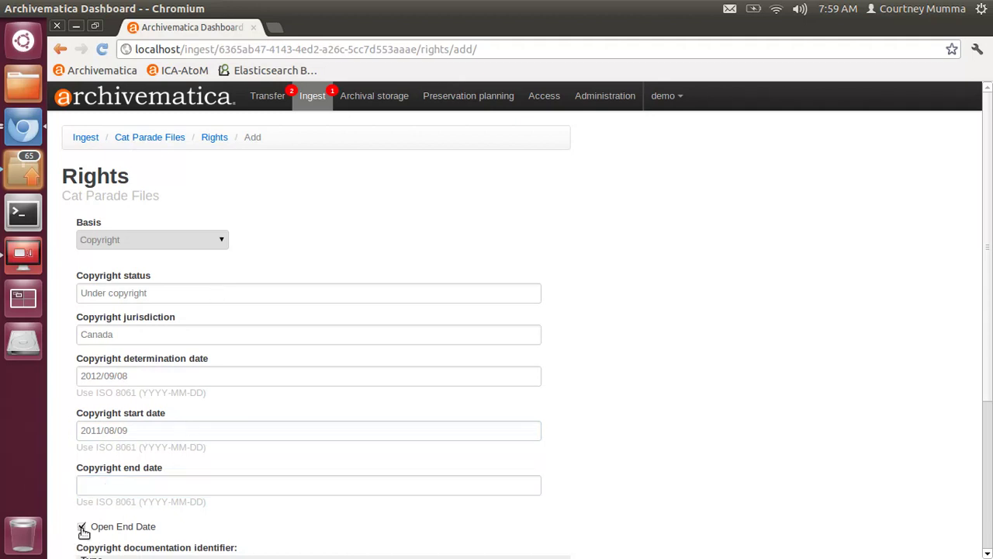
# - Enter CCA-2009-67 as the copyright documentation identifier's type and copy it into the identifier's value
pyautogui.scroll(-3, 632, 450)
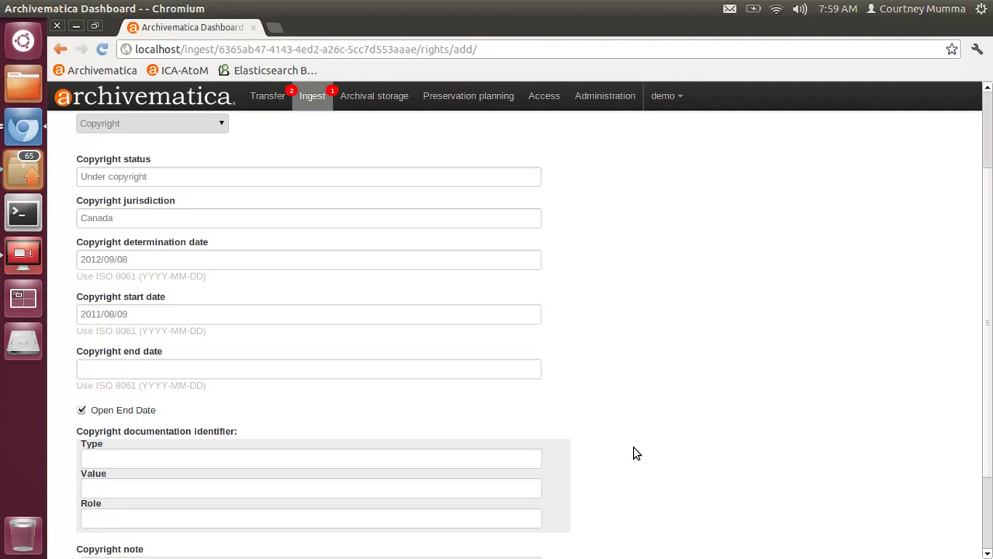
pyautogui.scroll(-2, 605, 458)
pyautogui.click(201, 379)
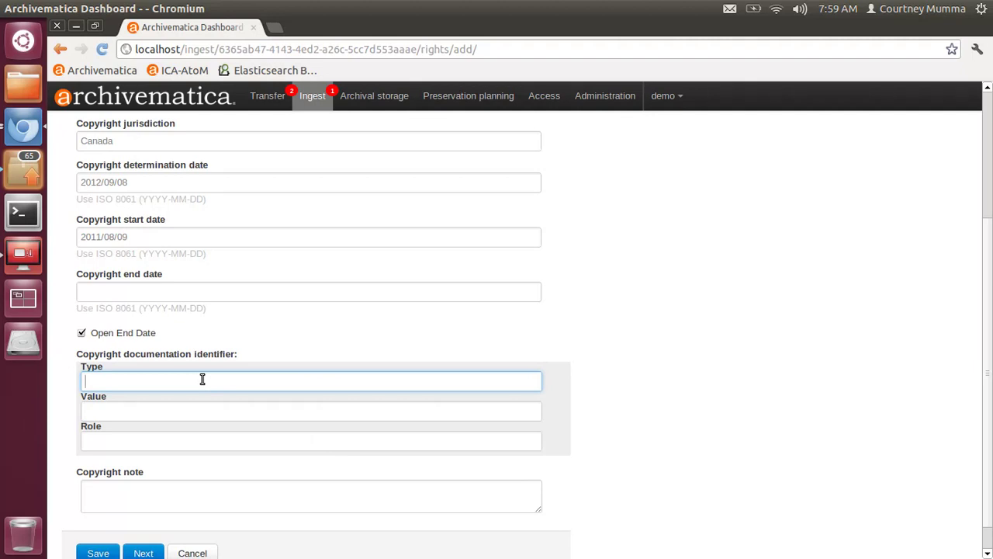
pyautogui.write('CCA-2009-67')
pyautogui.click(198, 415)
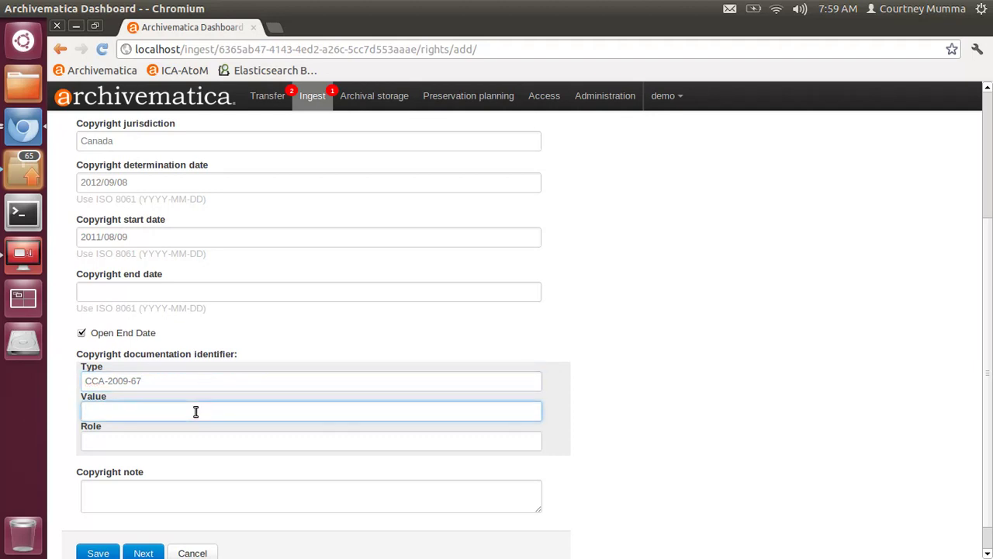
pyautogui.moveTo(166, 378); pyautogui.dragTo(123, 381)
pyautogui.moveTo(51, 367); pyautogui.dragTo(49, 365)
pyautogui.hotkey('ctrl', 'c')
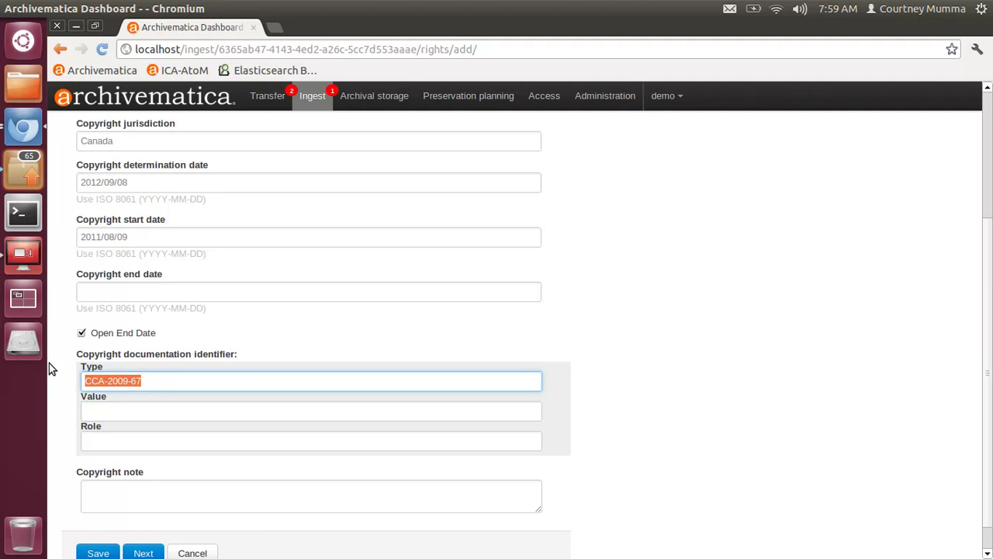
pyautogui.click(184, 401)
pyautogui.rightClick(188, 410)
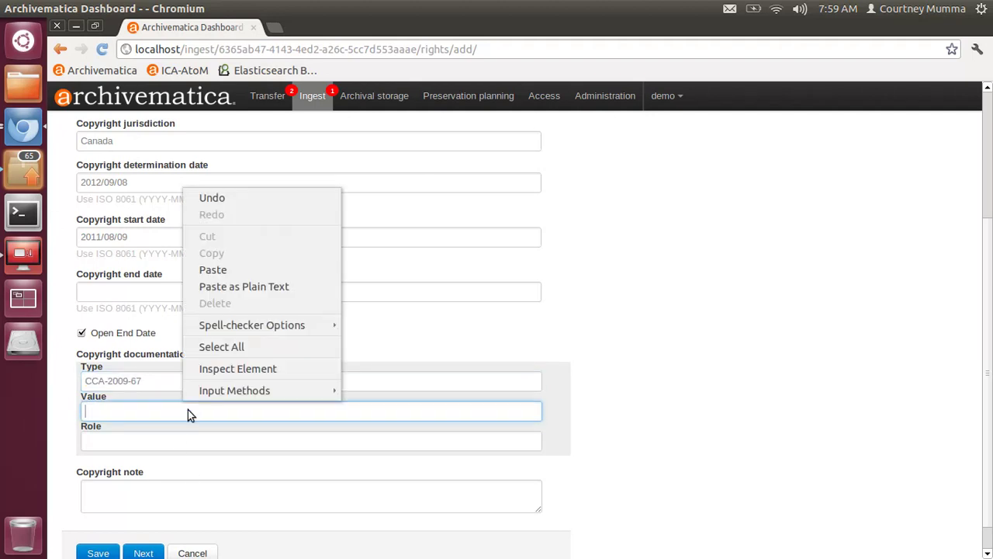
pyautogui.click(231, 271)
# - Replace the documentation identifier's type with "donor form" and set its role to "Copyright holder statement"
pyautogui.moveTo(179, 381); pyautogui.dragTo(64, 366)
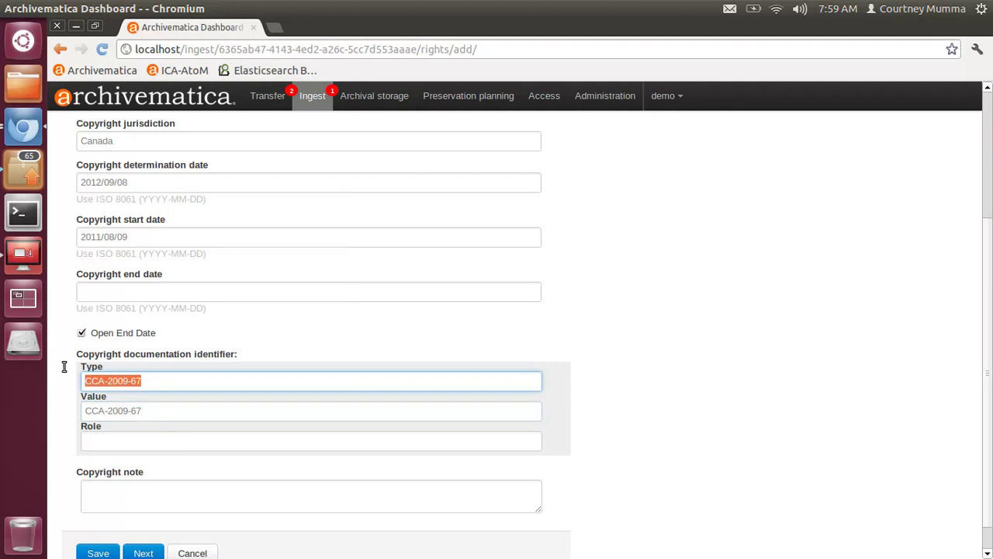
pyautogui.write('donor form')
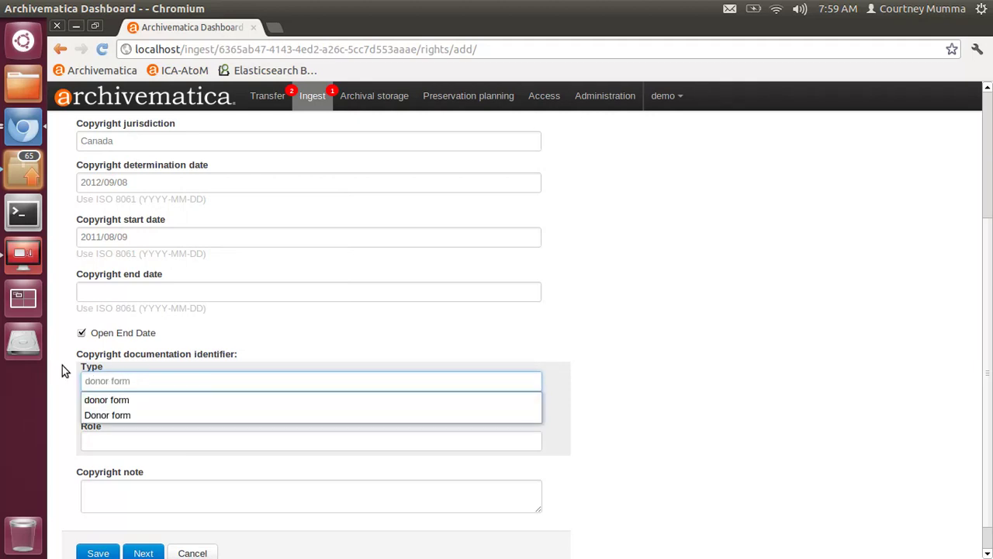
pyautogui.click(129, 440)
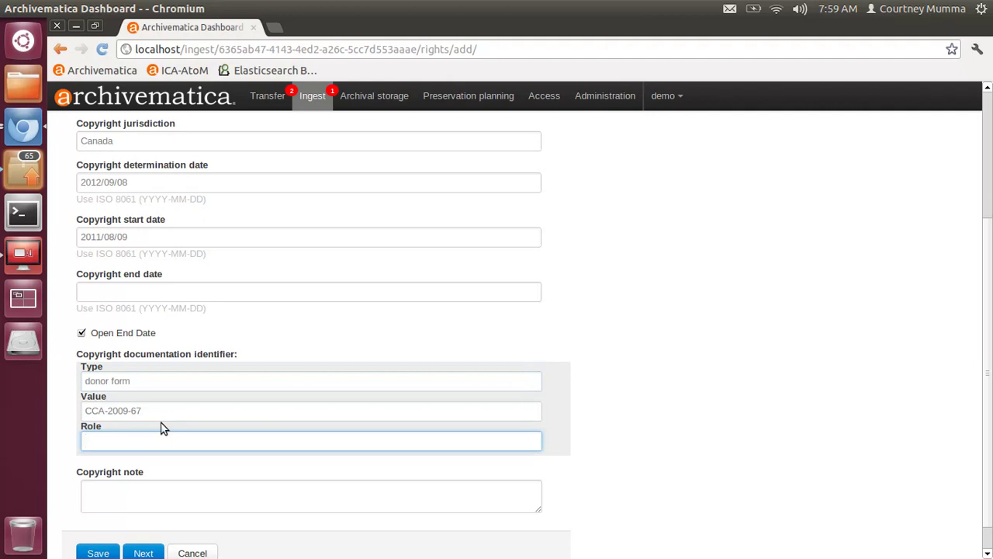
pyautogui.write('Copyr')
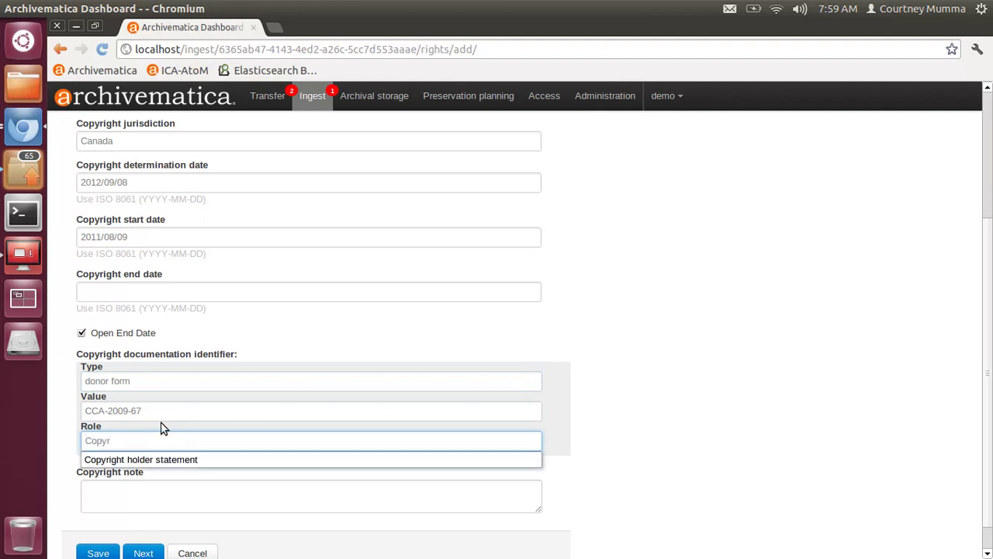
pyautogui.click(151, 458)
# - Add the copyright note "Permission to publish must be obtained from the copyright holder." and continue to the grant/restriction form
pyautogui.click(164, 487)
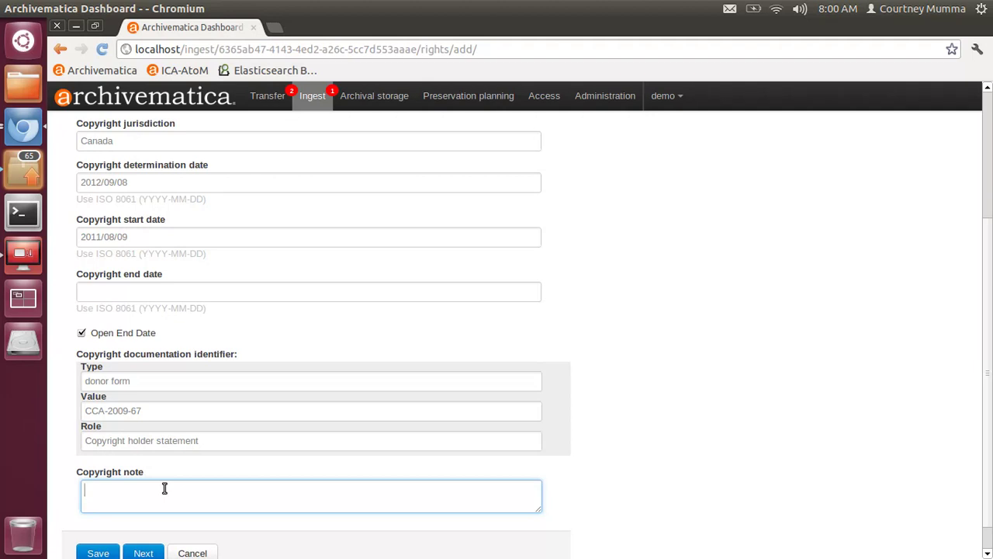
pyautogui.write('Permission p')
pyautogui.press('BackSpace')
pyautogui.write('to publish must be obtained')
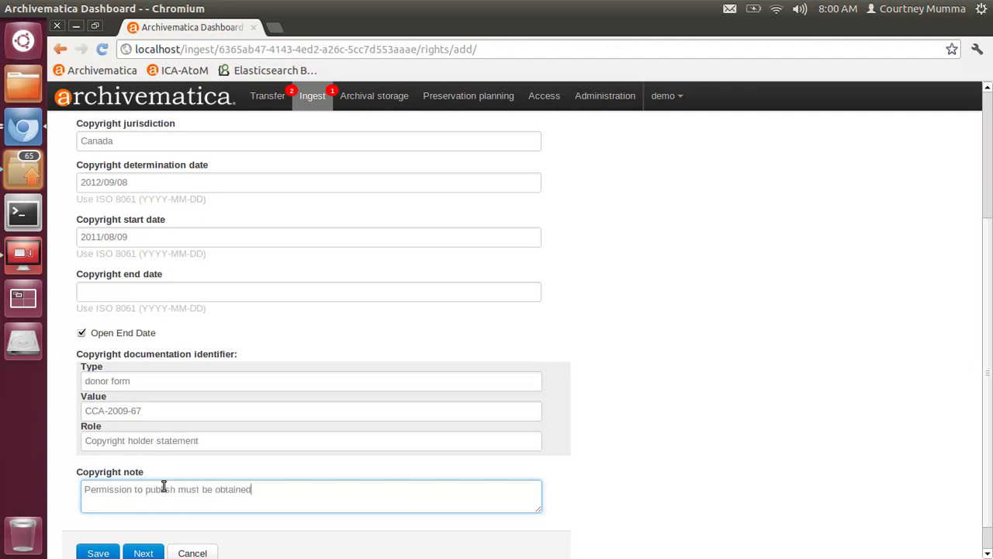
pyautogui.write(' from the copyright holder.')
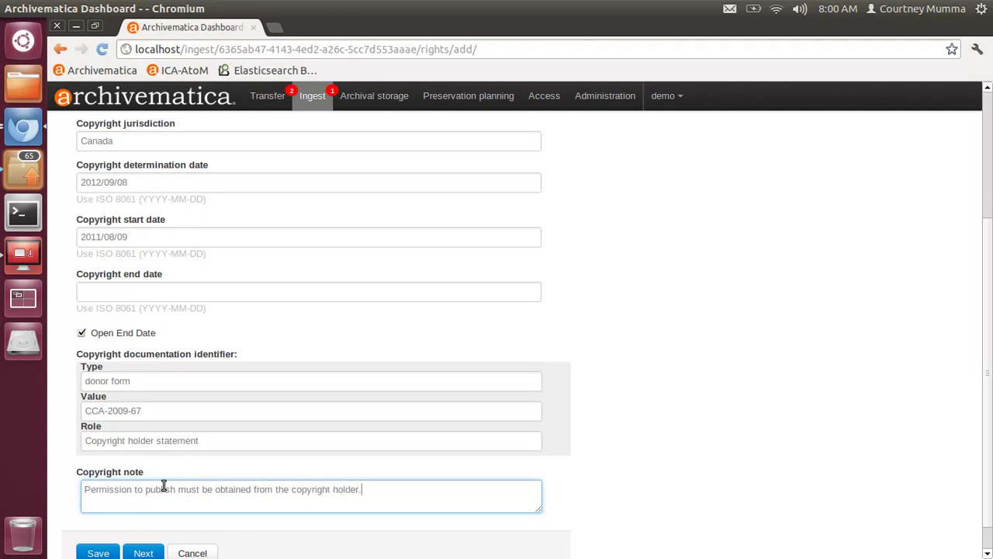
pyautogui.scroll(-1, 232, 516)
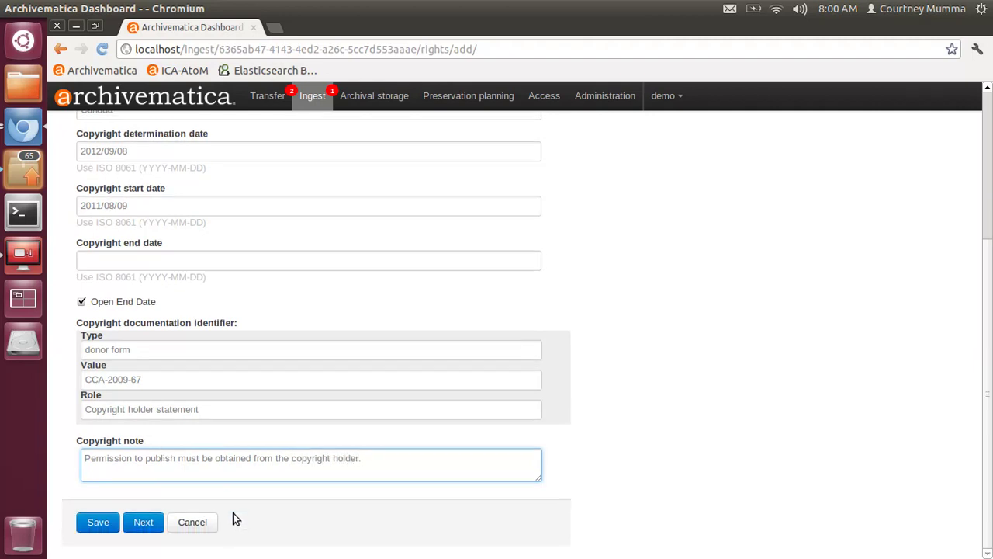
pyautogui.click(149, 527)
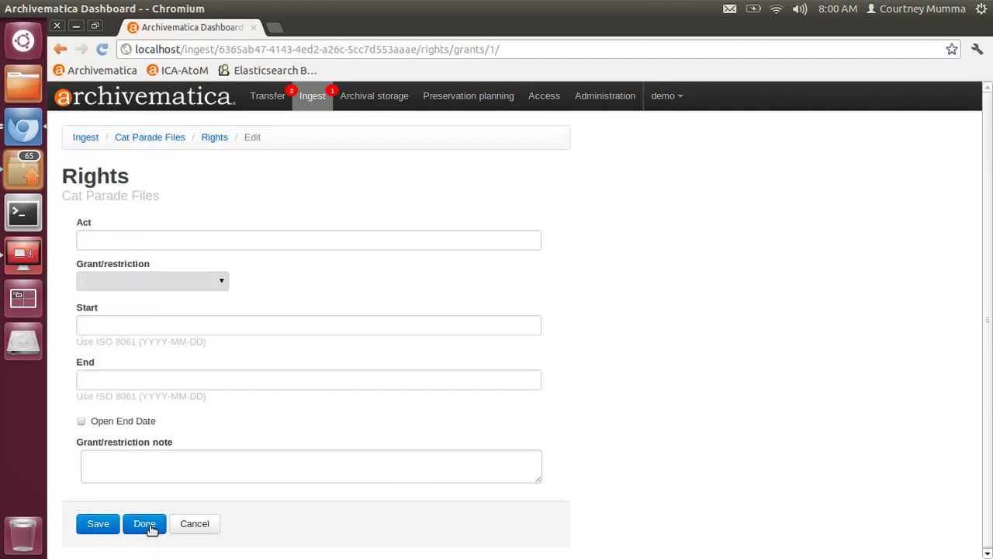
# - Set the rights act to Publish and its grant/restriction to Allow
pyautogui.click(162, 246)
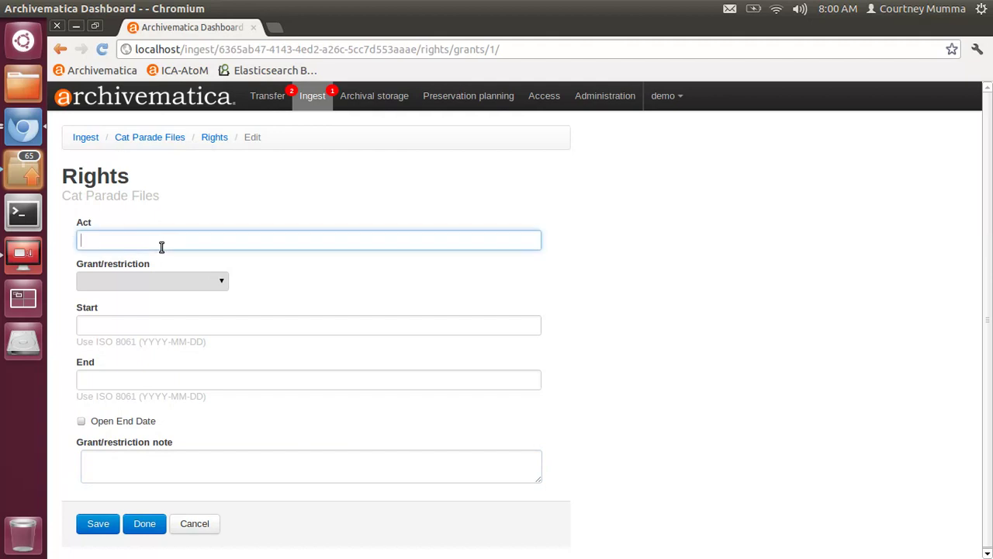
pyautogui.write('Pu')
pyautogui.write('blish')
pyautogui.press('Tab')
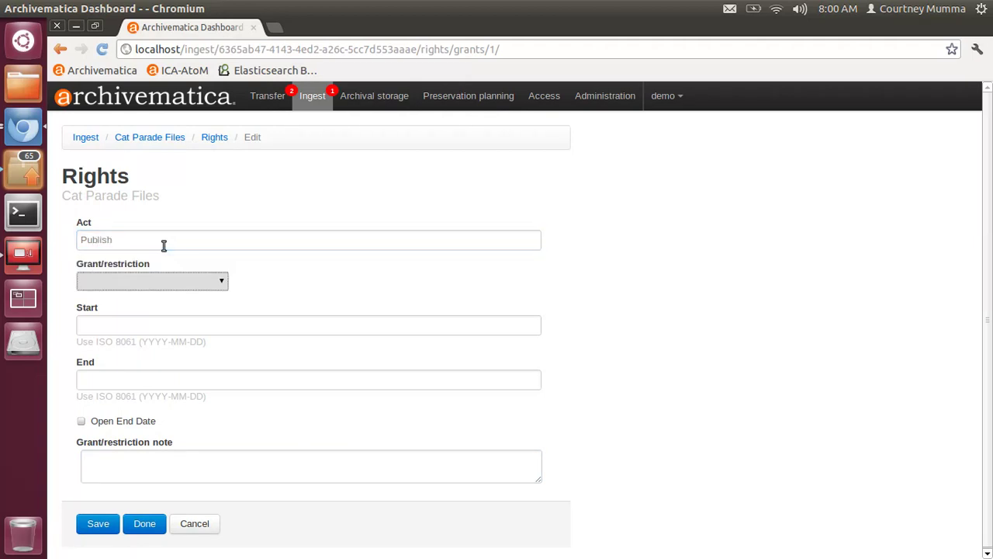
pyautogui.click(171, 283)
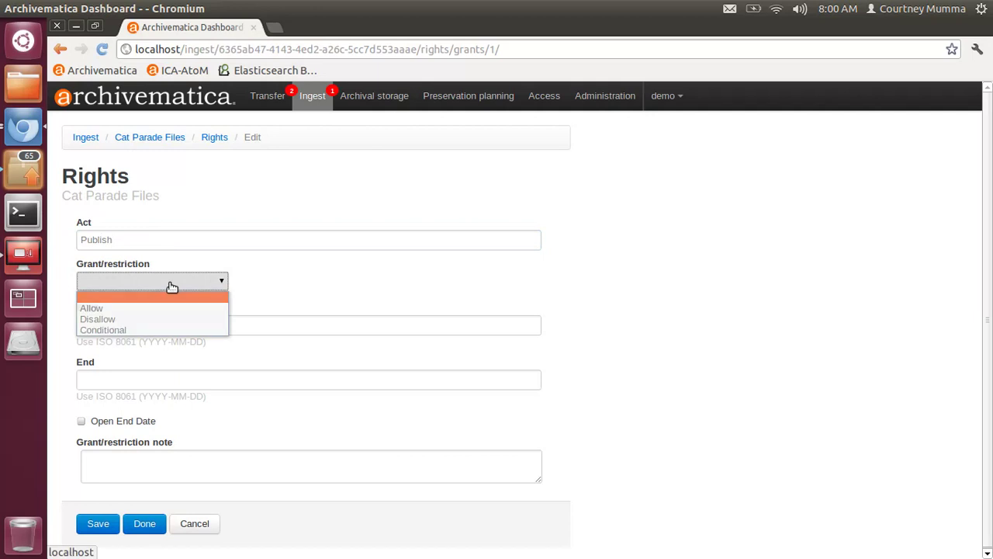
pyautogui.click(173, 308)
# - Set the Publish act's start date to 2013/09/08 with an open end date
pyautogui.click(150, 326)
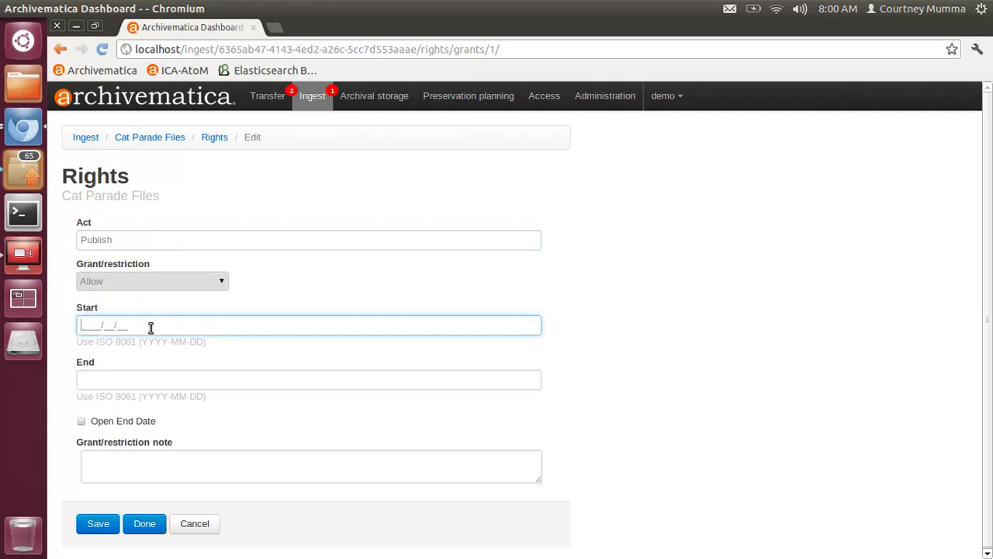
pyautogui.write('2013/09/08')
pyautogui.click(81, 421)
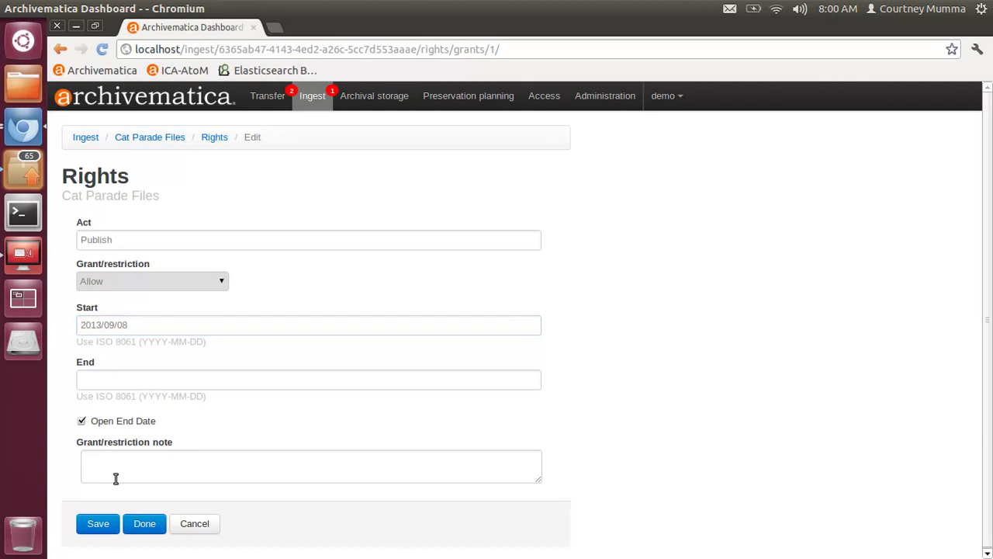
# - Save the Publish grant with its note left blank and add another grant/restriction entry
pyautogui.click(121, 458)
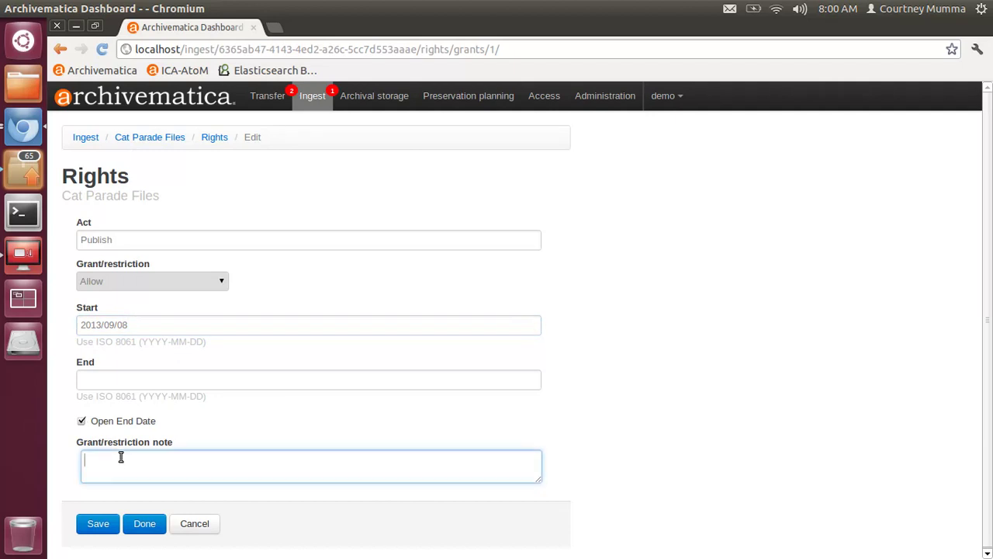
pyautogui.click(113, 528)
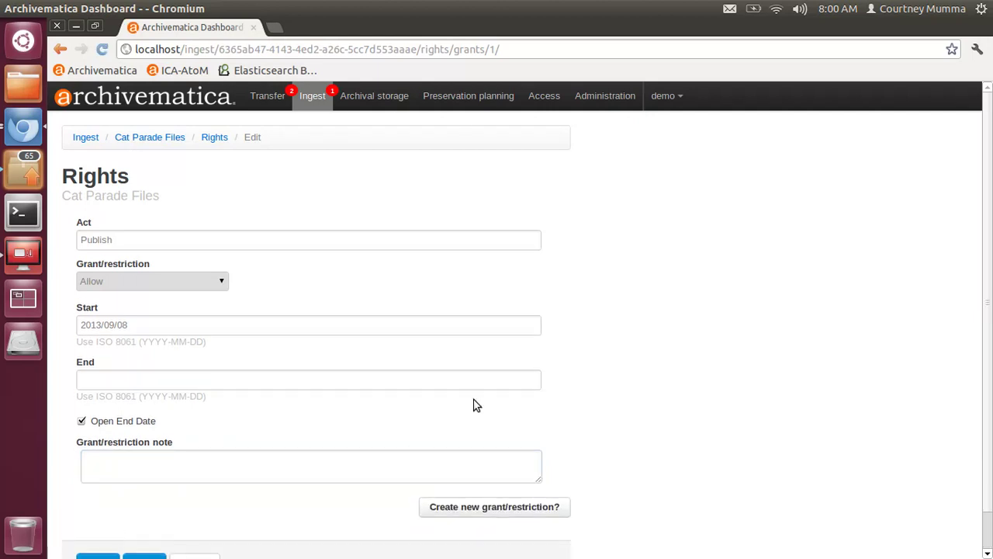
pyautogui.scroll(-1, 475, 405)
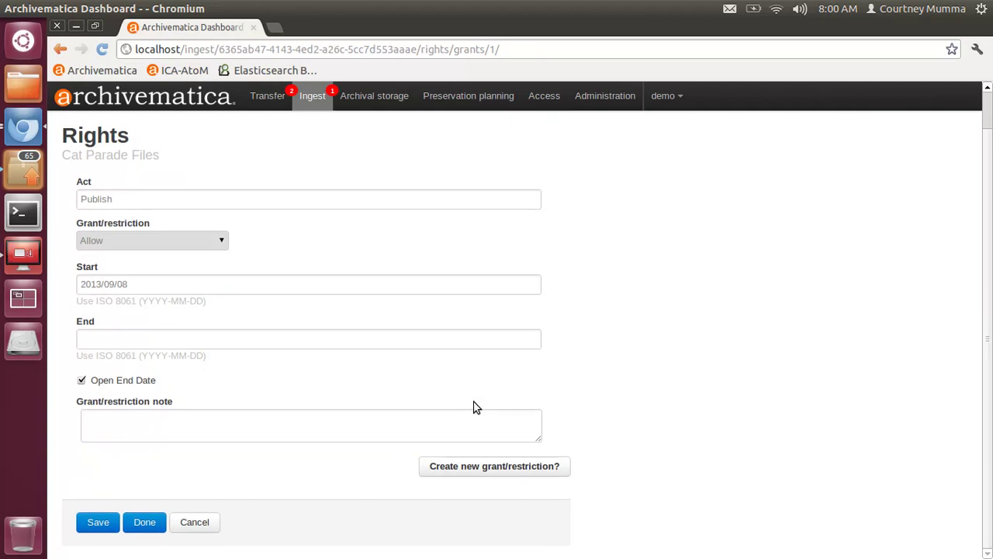
pyautogui.click(472, 470)
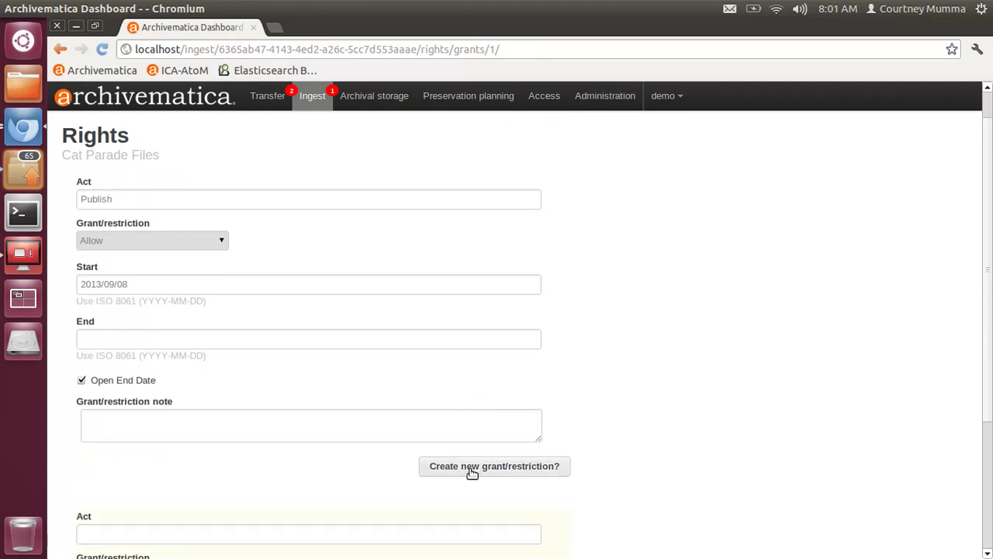
# - Set the new entry's act to Disseminate and its grant/restriction to Allow
pyautogui.scroll(-1, 292, 463)
pyautogui.scroll(-2, 548, 453)
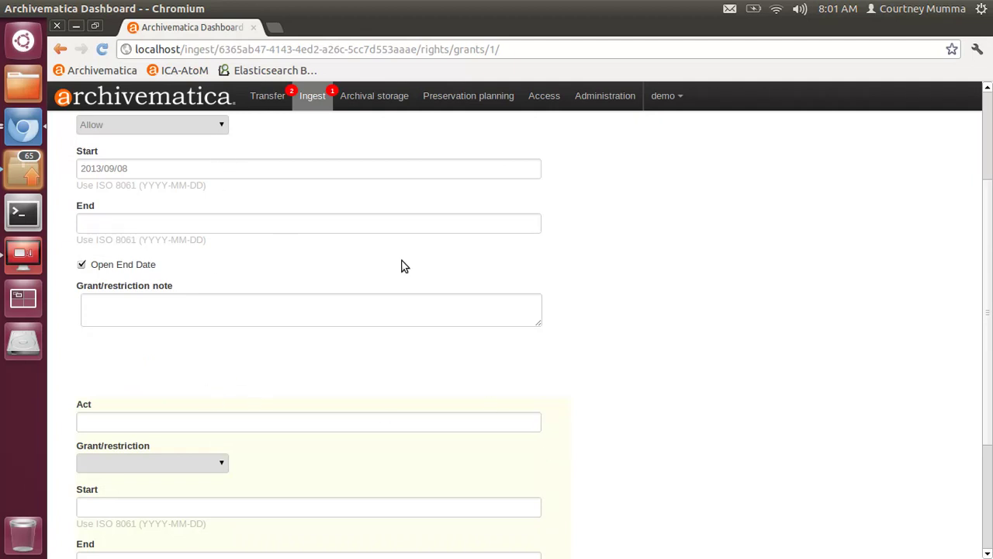
pyautogui.scroll(3, 411, 272)
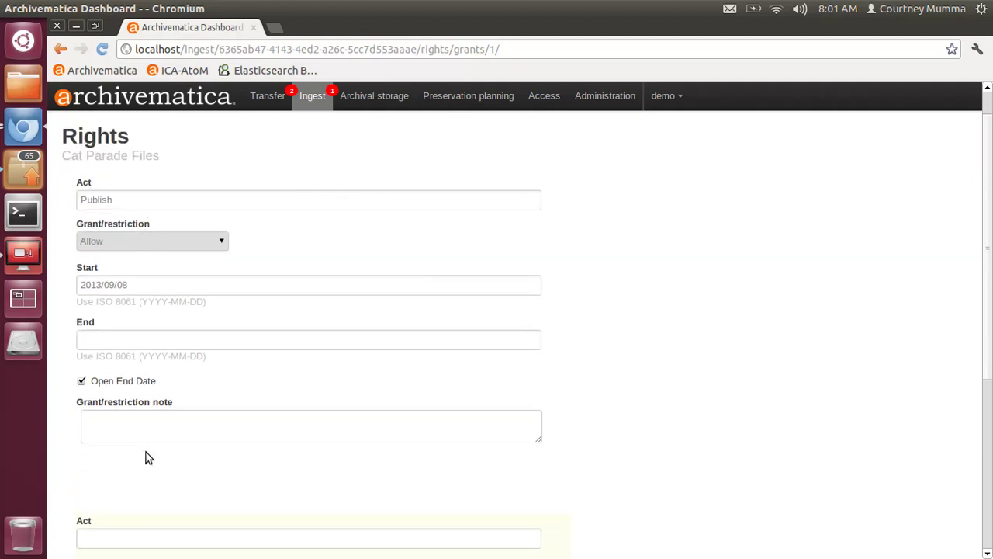
pyautogui.scroll(-3, 144, 458)
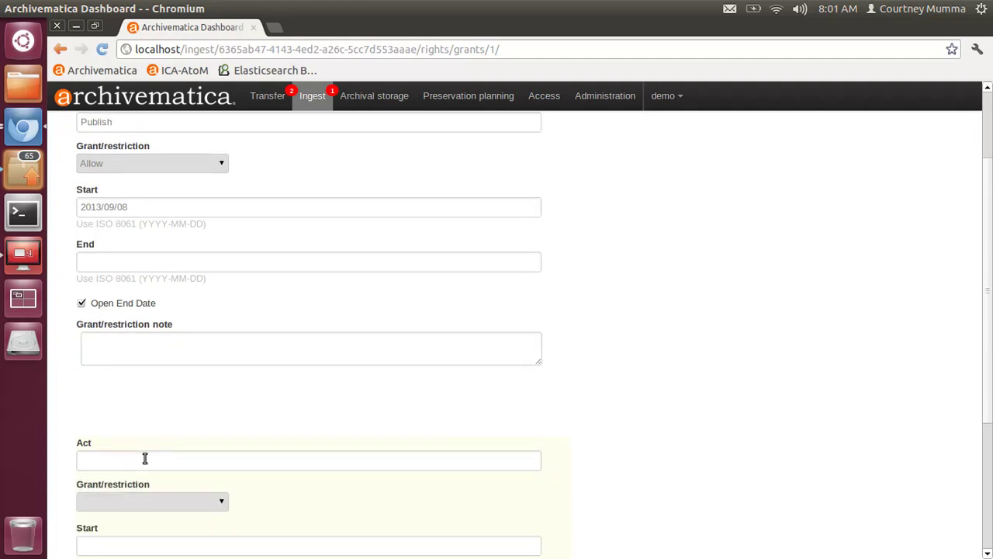
pyautogui.click(143, 420)
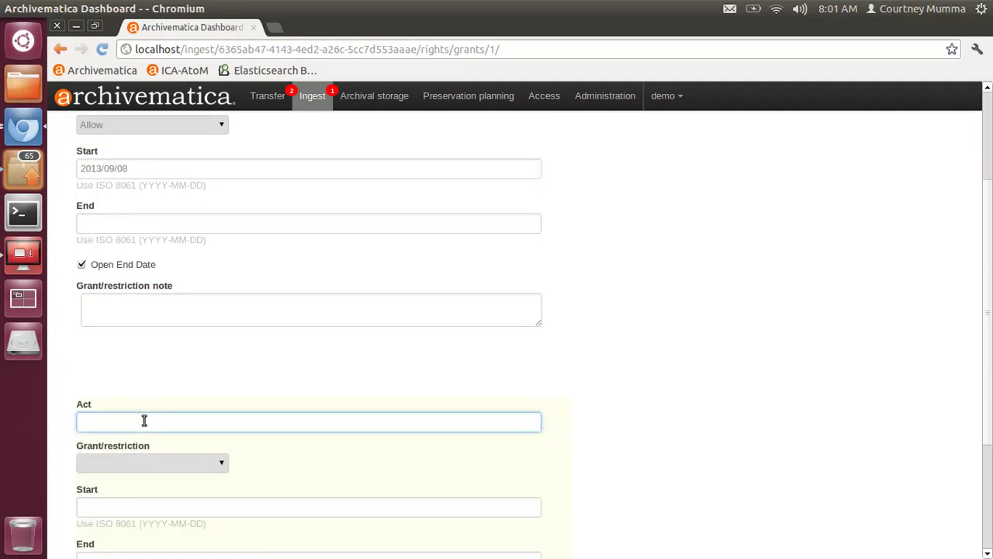
pyautogui.write('Disseminate')
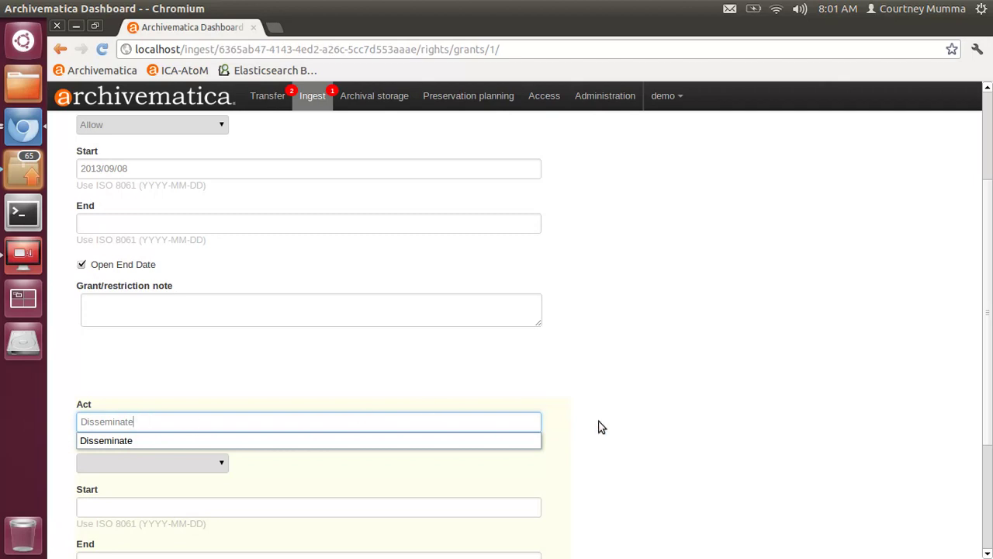
pyautogui.scroll(-1, 599, 426)
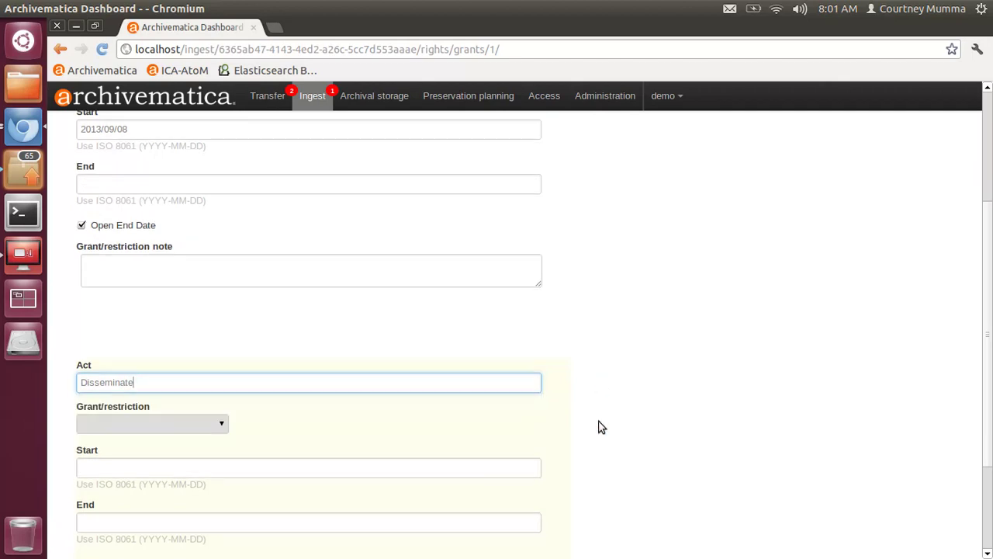
pyautogui.click(174, 429)
pyautogui.click(174, 457)
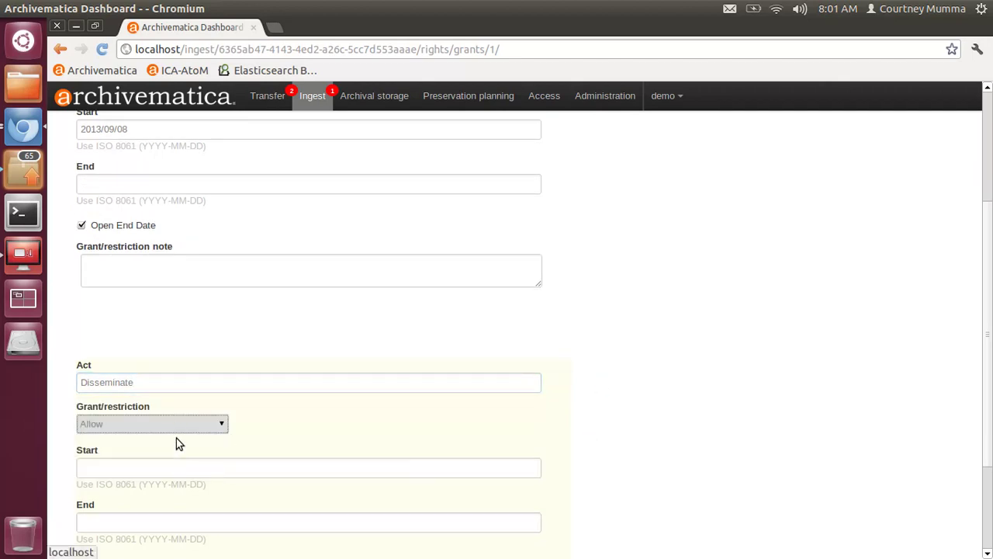
# - Give the Disseminate act a start date of 2015/08/09 with an open end date and save it
pyautogui.click(119, 469)
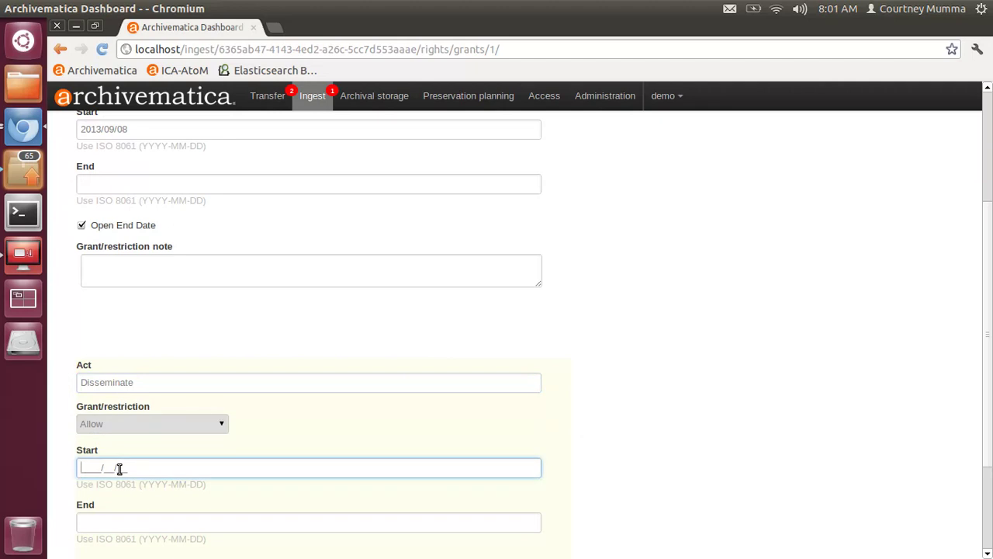
pyautogui.write('2015/08/09')
pyautogui.scroll(-2, 121, 469)
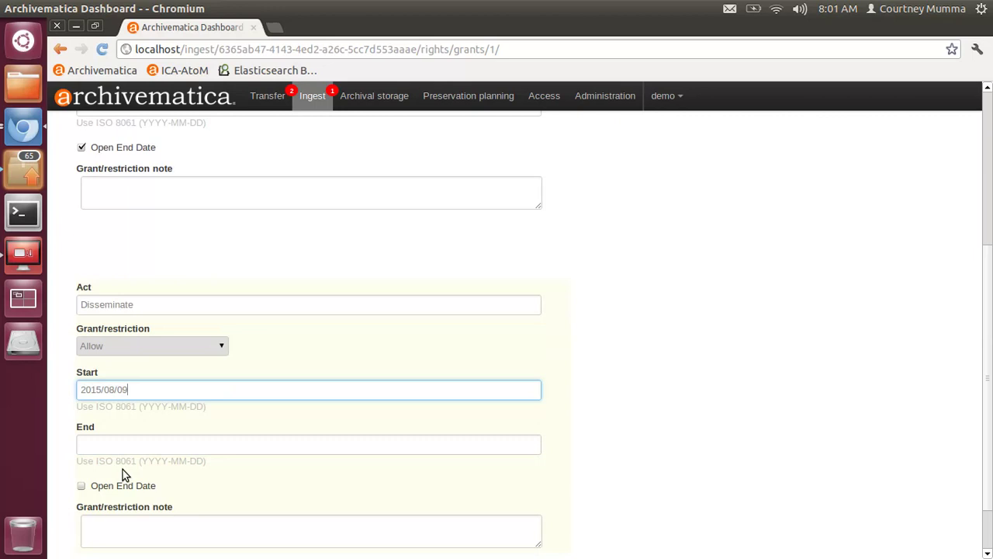
pyautogui.click(124, 487)
pyautogui.scroll(-2, 402, 465)
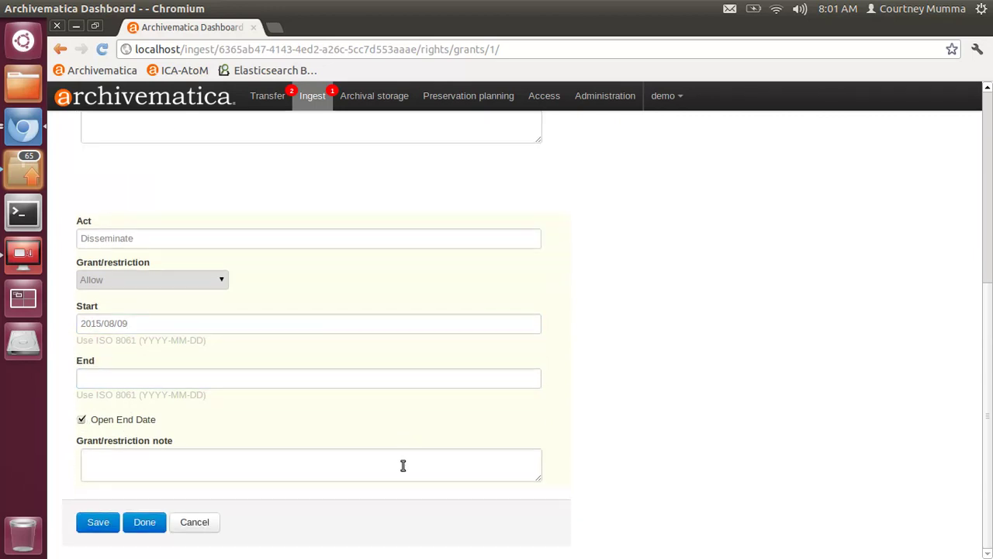
pyautogui.click(100, 524)
# - Finish the rights entry for Cat Parade Files and return to the Ingest overview
pyautogui.scroll(-4, 615, 400)
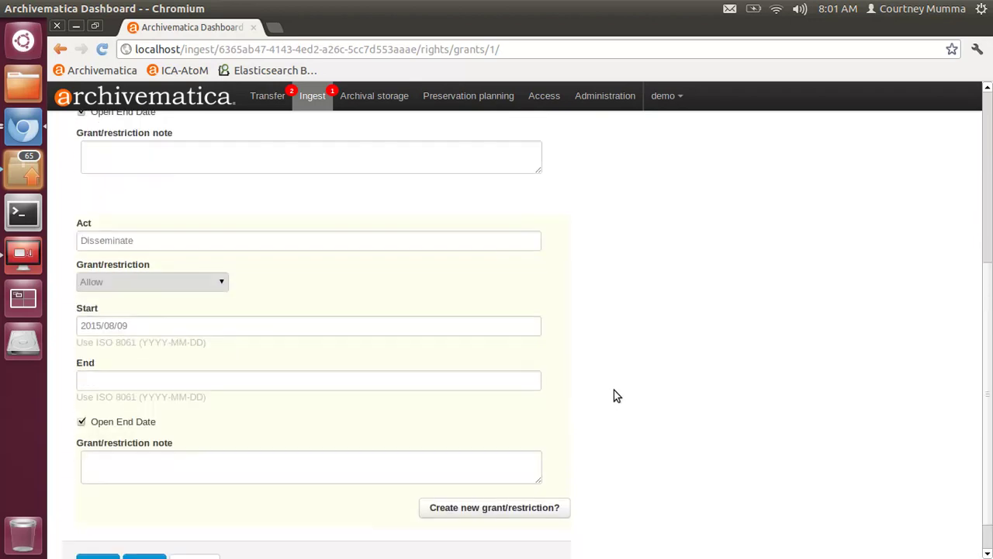
pyautogui.scroll(-1, 617, 397)
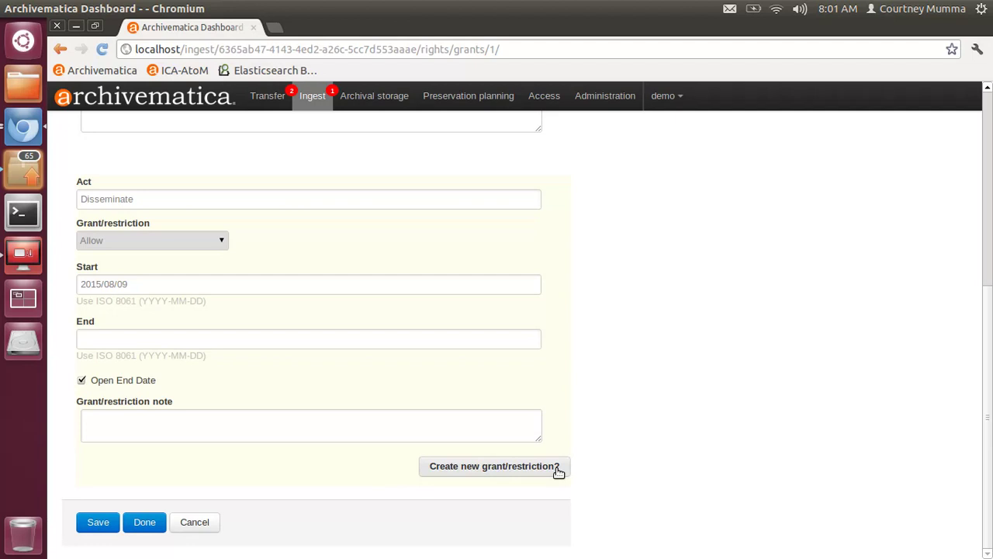
pyautogui.click(144, 527)
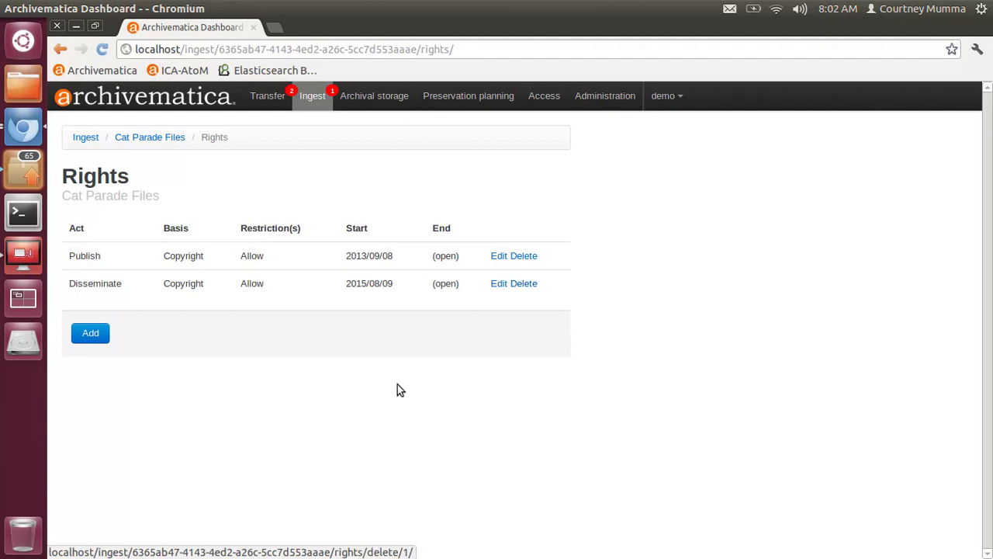
pyautogui.click(312, 98)
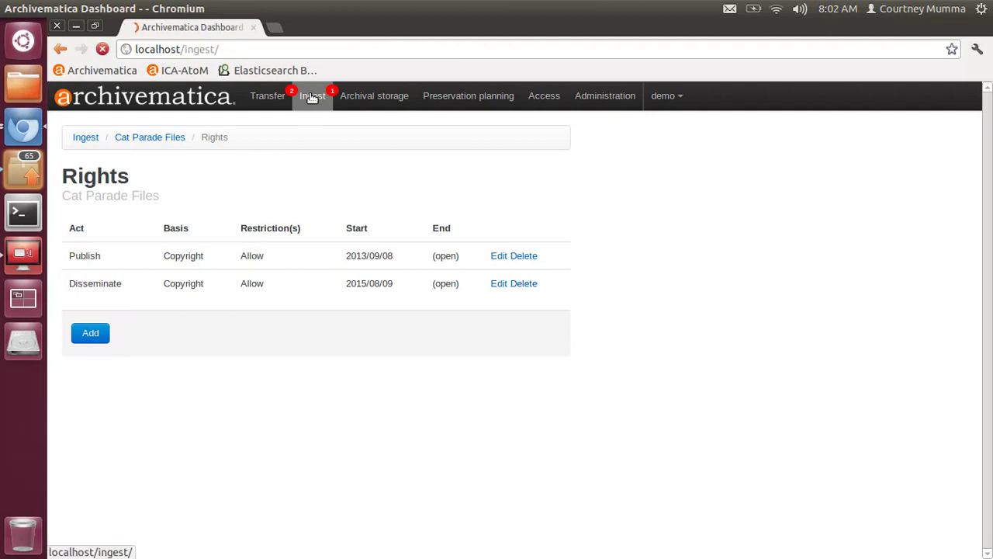